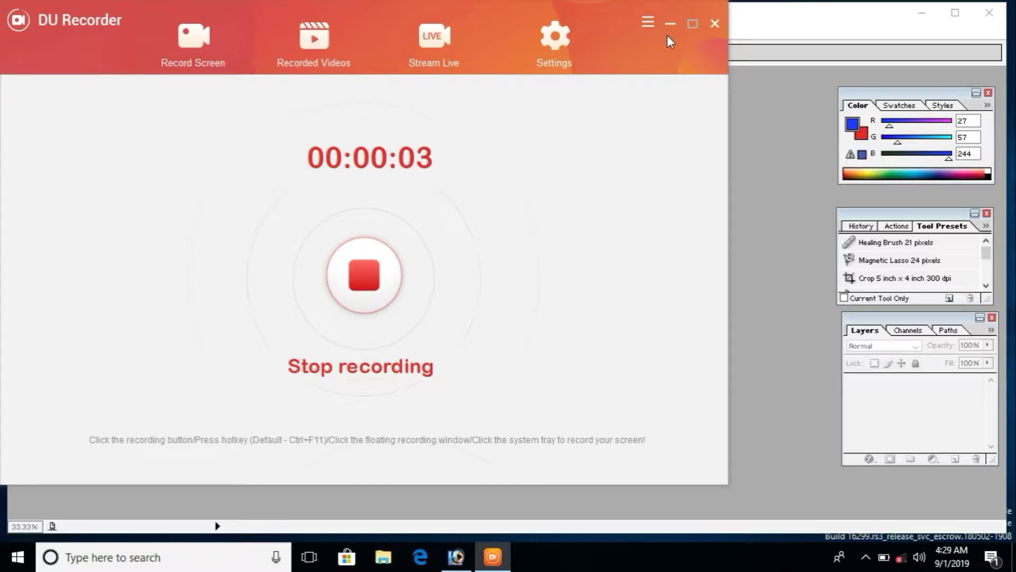
# Minimize the recorder, then open and cancel File > Open As without opening a file.
pyautogui.click(669, 24)
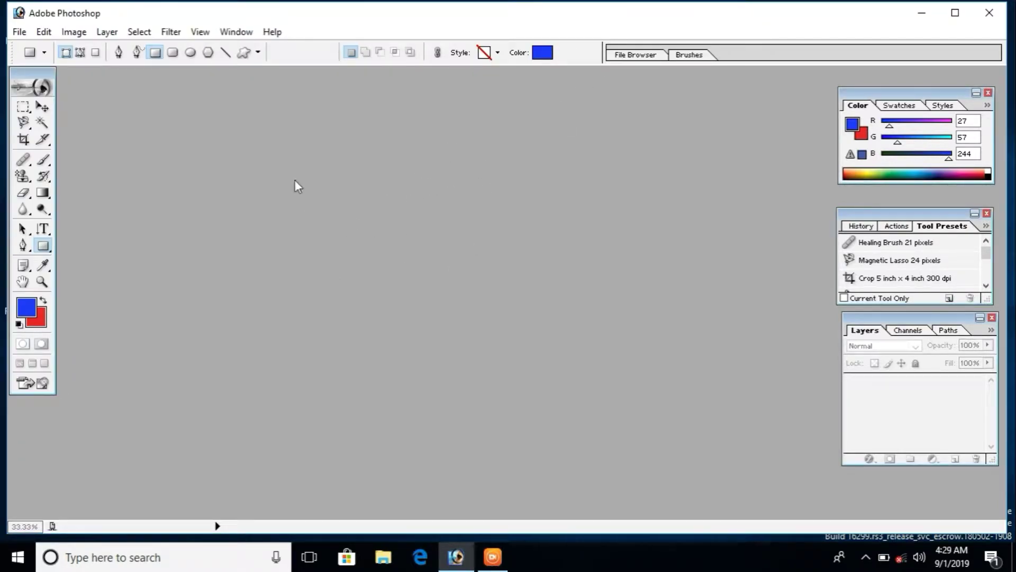
pyautogui.click(22, 33)
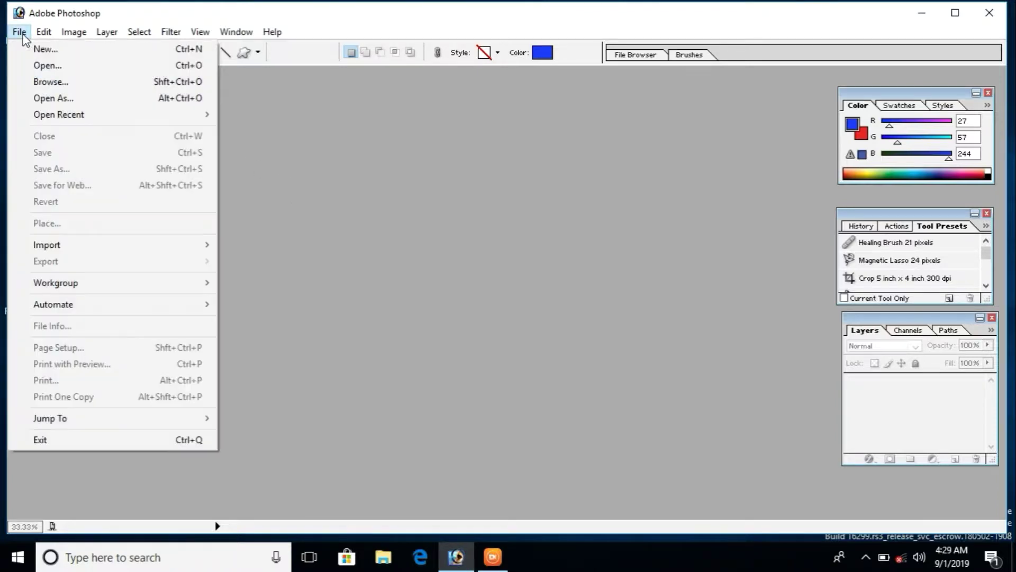
pyautogui.click(43, 99)
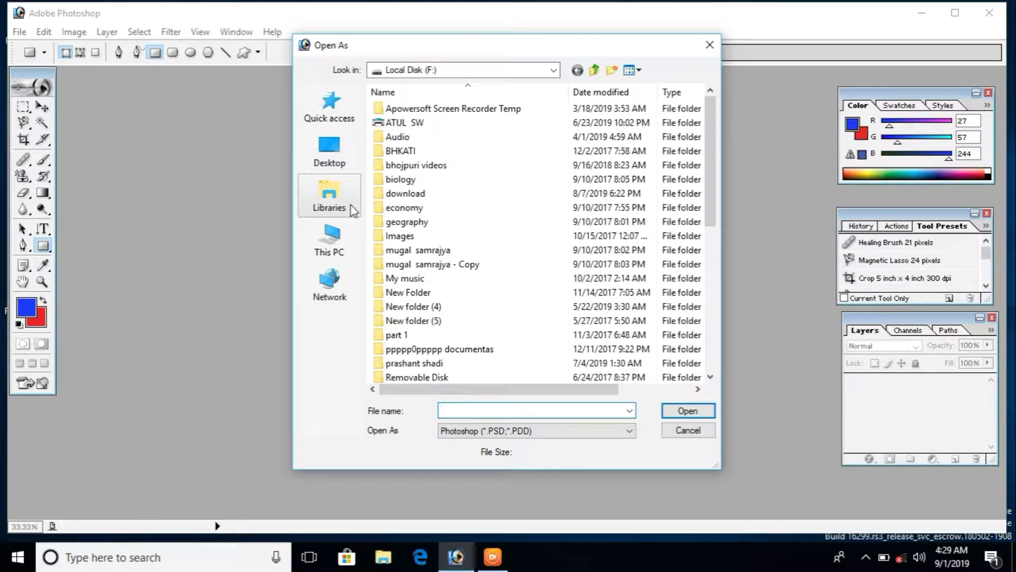
pyautogui.click(710, 45)
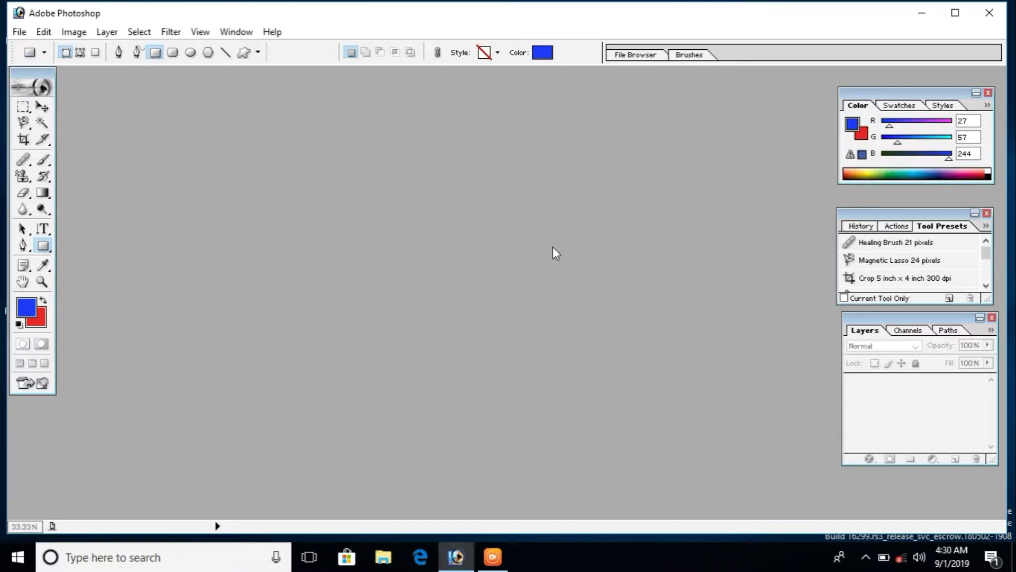
# Open the photo atuk.jpg from This PC > Pictures.
pyautogui.hotkey('ctrl', 'o')
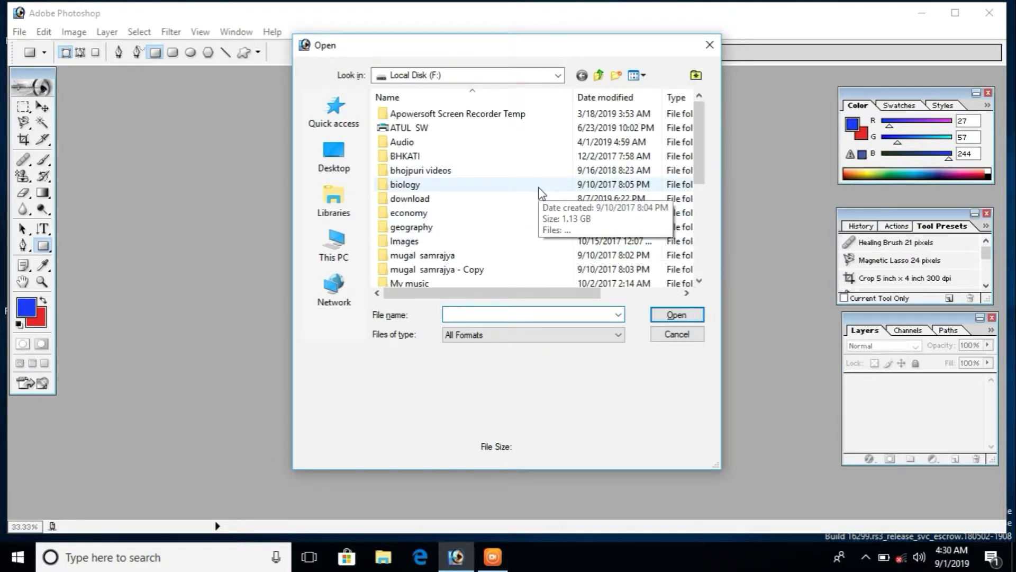
pyautogui.click(346, 174)
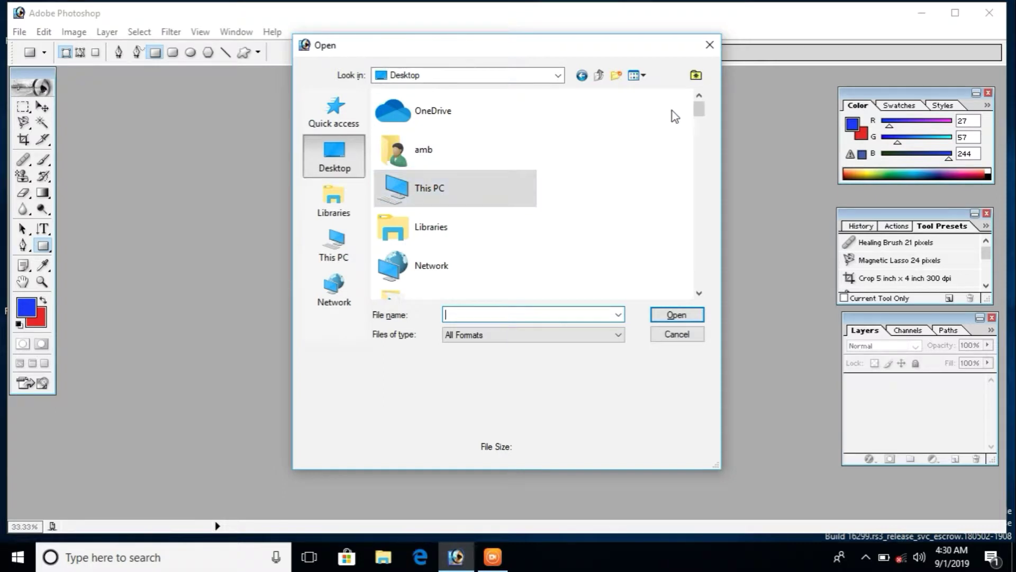
pyautogui.moveTo(691, 111); pyautogui.dragTo(695, 157)
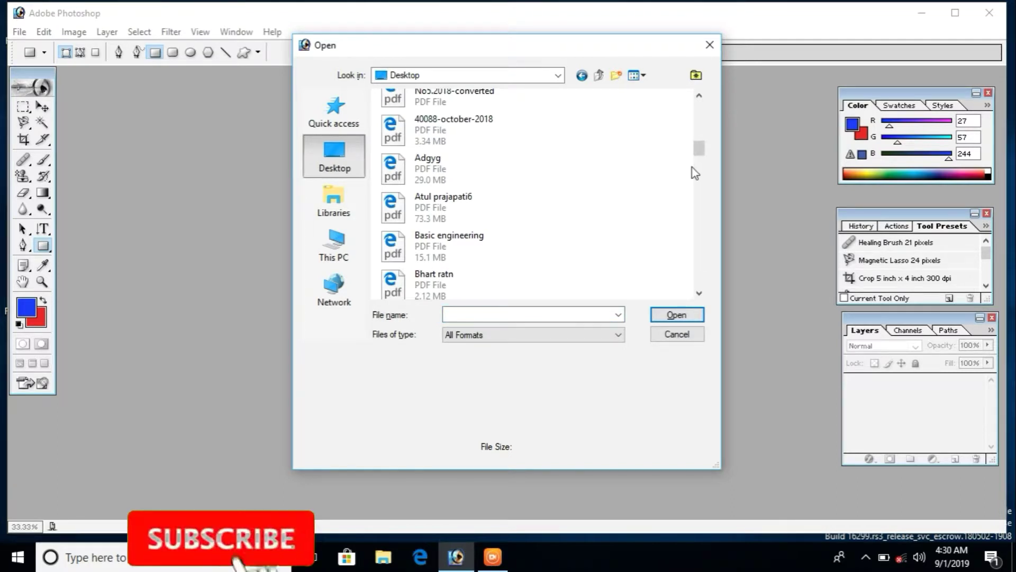
pyautogui.moveTo(697, 149)
pyautogui.mouseDown()
pyautogui.moveTo(694, 243)
pyautogui.moveTo(673, 114)
pyautogui.mouseUp()
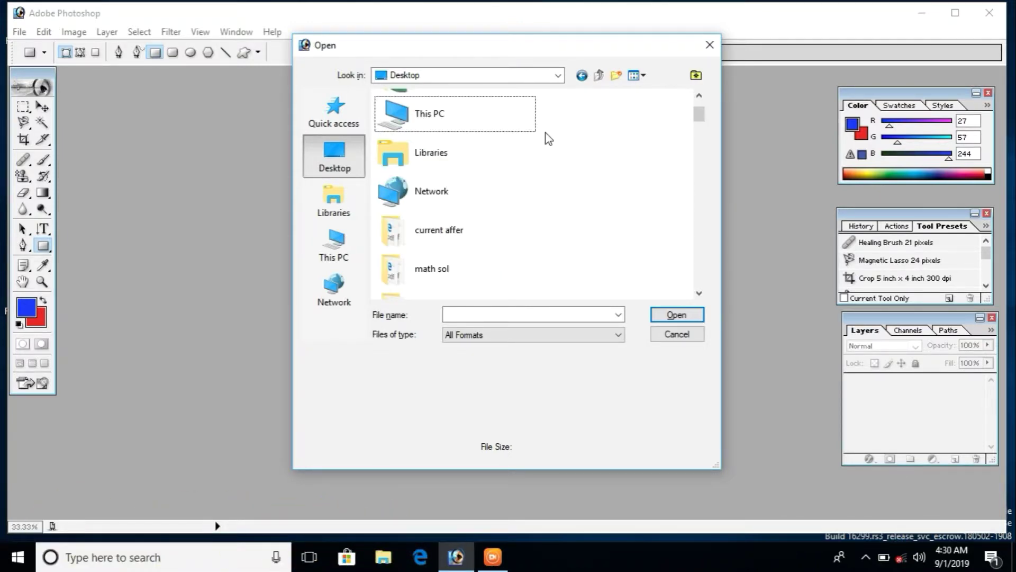
pyautogui.doubleClick(513, 121)
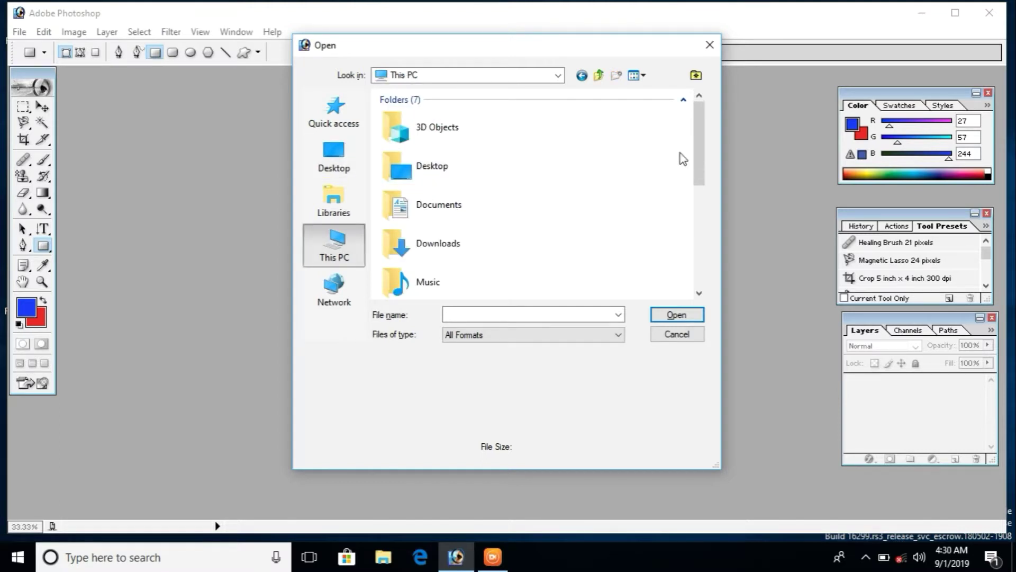
pyautogui.scroll(-3, 543, 225)
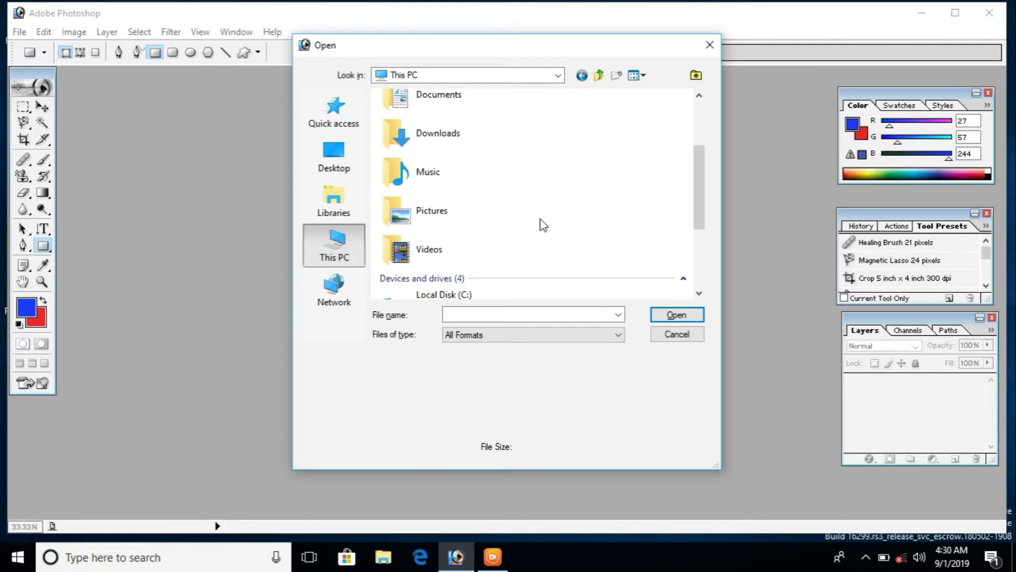
pyautogui.doubleClick(486, 212)
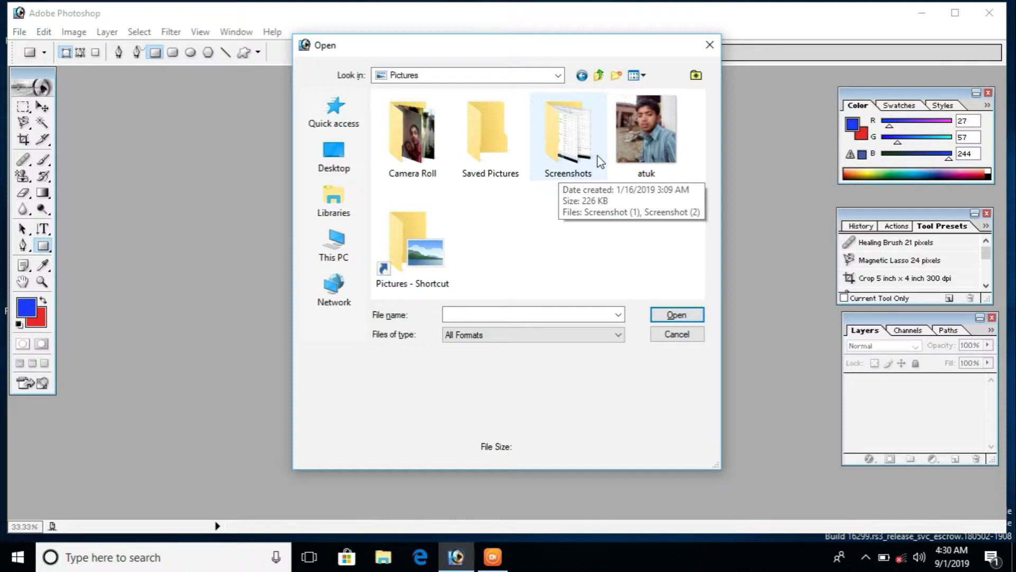
pyautogui.doubleClick(645, 130)
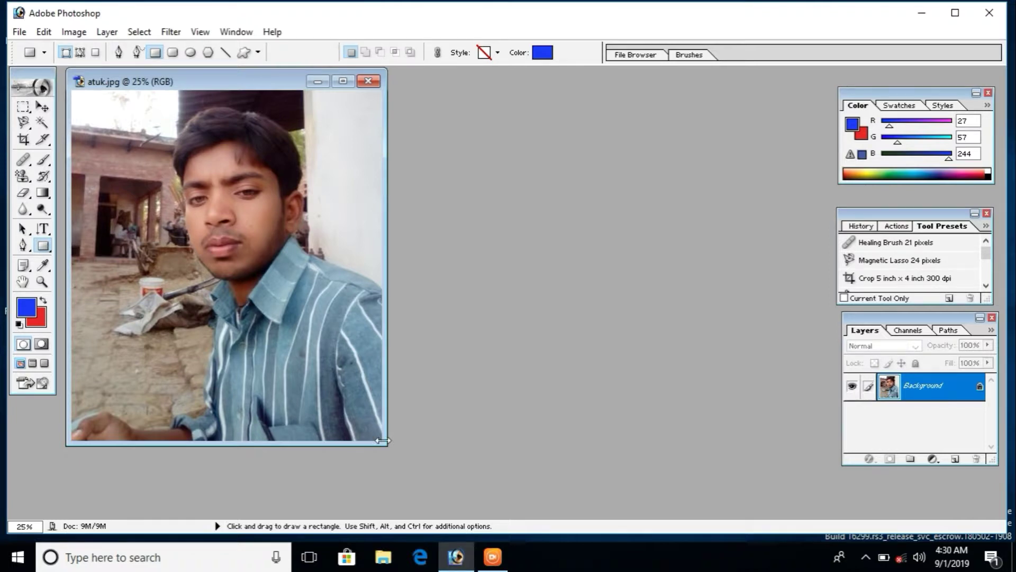
# Narrow the atuk.jpg window, switch to the Move tool, and start a new document.
pyautogui.moveTo(382, 440)
pyautogui.mouseDown()
pyautogui.moveTo(257, 405)
pyautogui.moveTo(377, 430)
pyautogui.mouseUp()
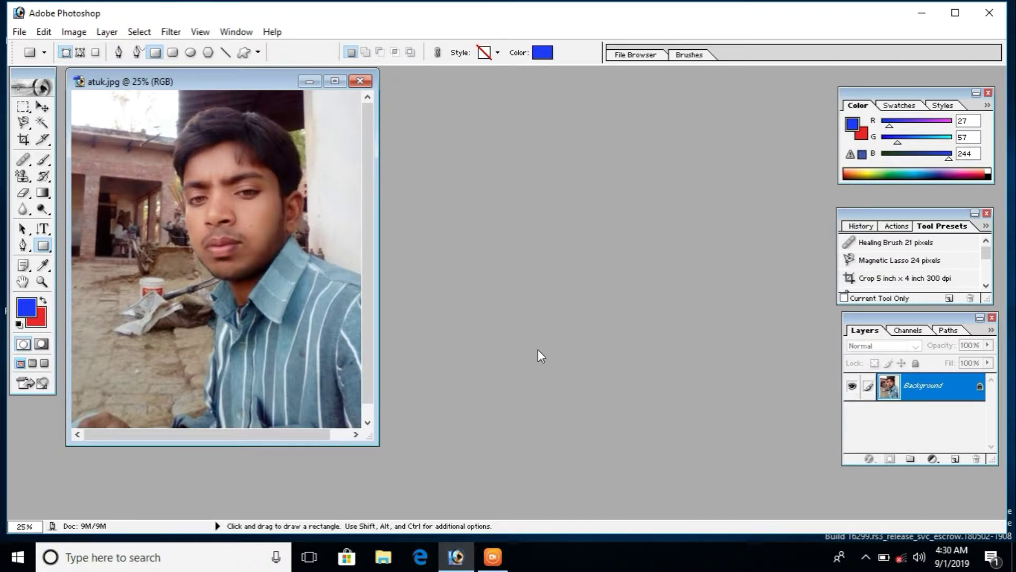
pyautogui.press('ctrl')
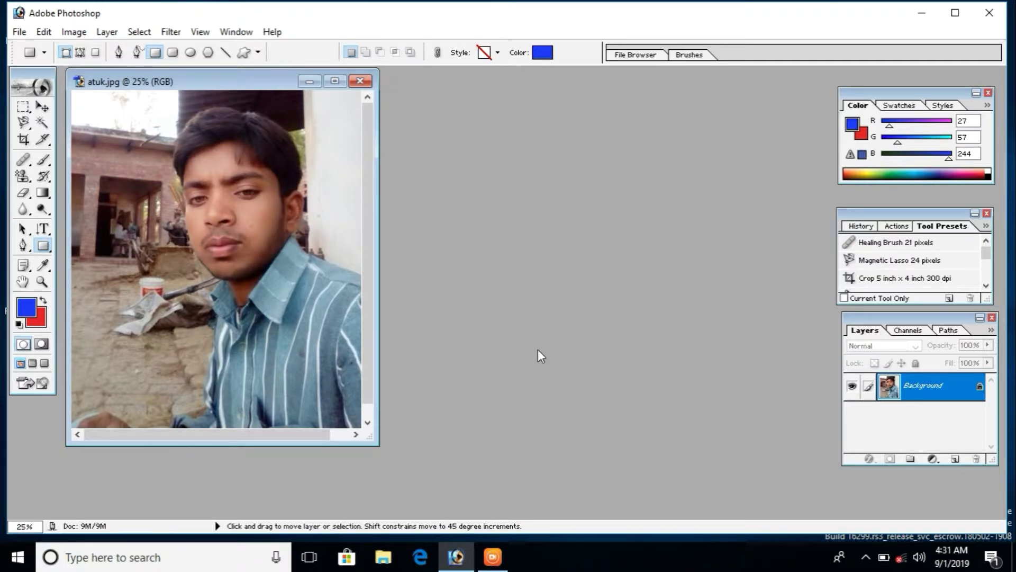
pyautogui.hotkey('ctrl', 'n')
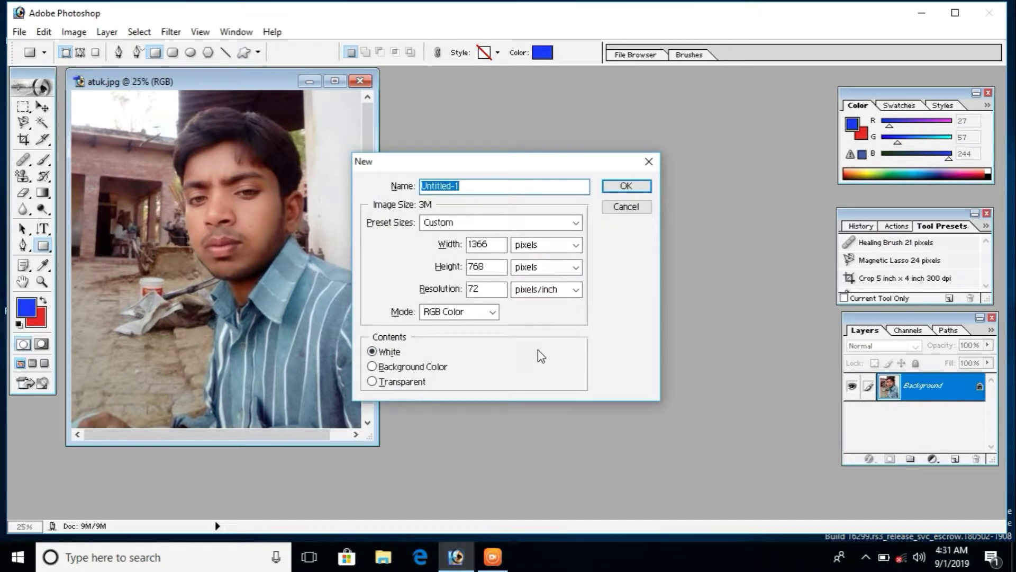
# Create a white 8 x 10 inch preset document named 'fghhj'.
pyautogui.click(543, 186)
pyautogui.press('BackSpace')
pyautogui.press('BackSpace')
pyautogui.press('BackSpace')
pyautogui.write('fghhj')
pyautogui.click(522, 221)
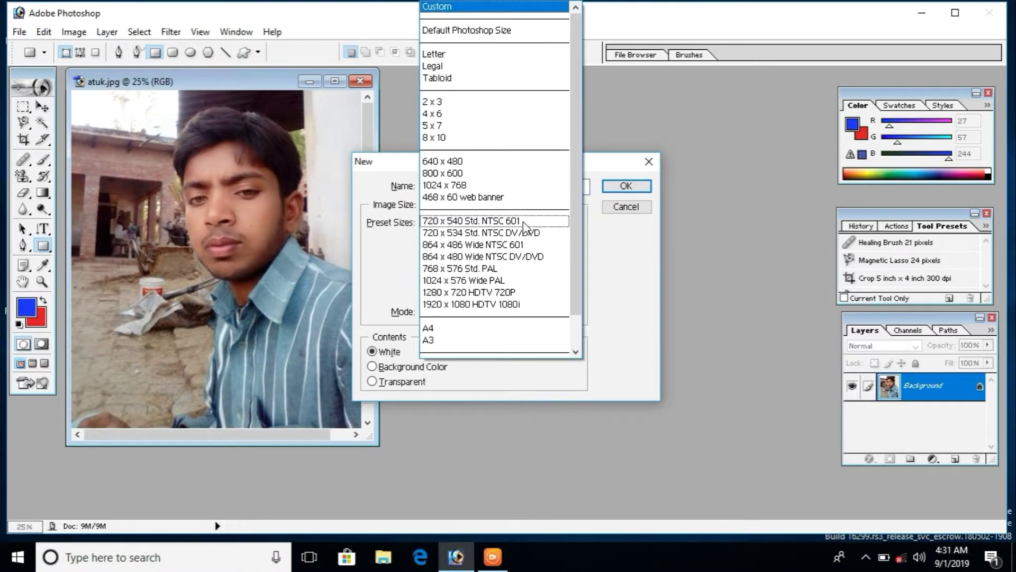
pyautogui.click(500, 138)
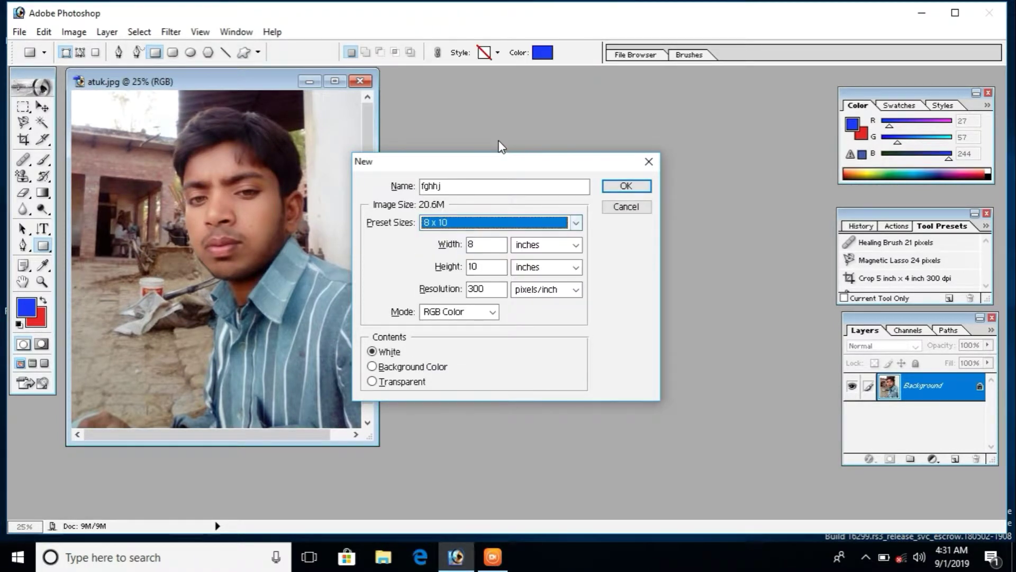
pyautogui.click(616, 186)
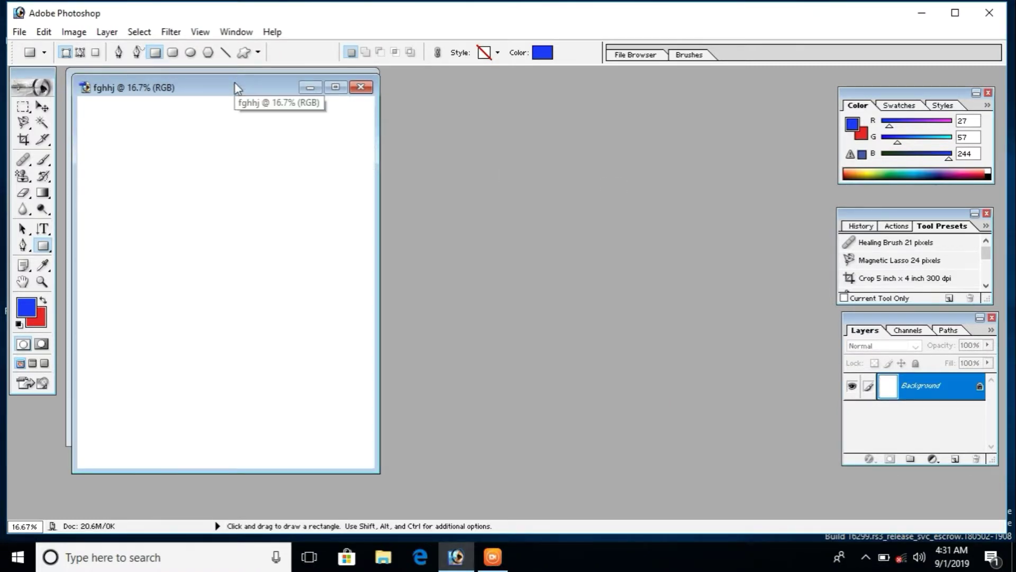
# Move the fghhj window beside the photo and try dragging the photo into it.
pyautogui.moveTo(237, 88)
pyautogui.mouseDown()
pyautogui.moveTo(414, 138)
pyautogui.moveTo(589, 120)
pyautogui.moveTo(605, 107)
pyautogui.mouseUp()
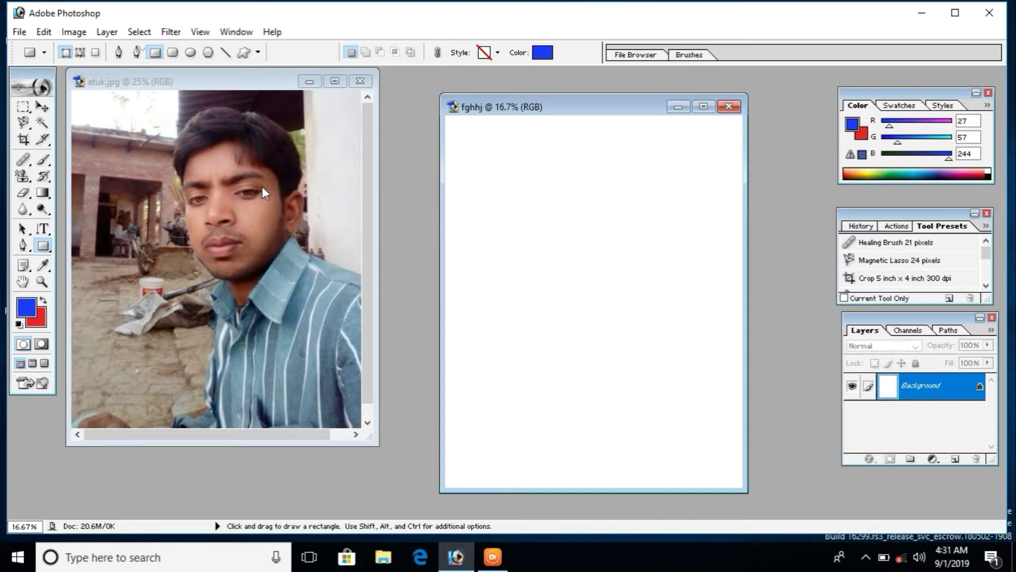
pyautogui.press('ctrl')
pyautogui.press('alt')
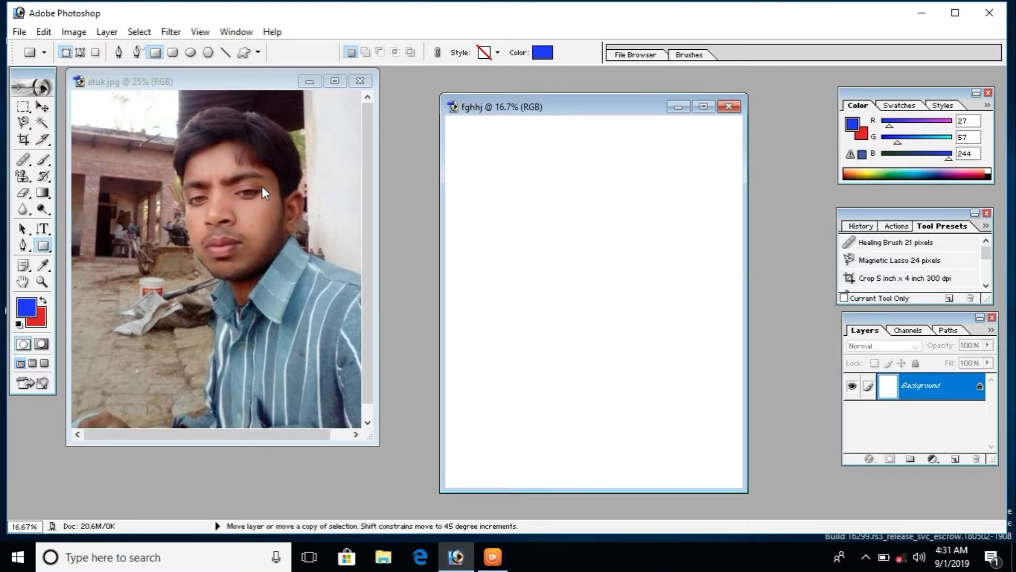
pyautogui.moveTo(262, 186); pyautogui.dragTo(492, 214)
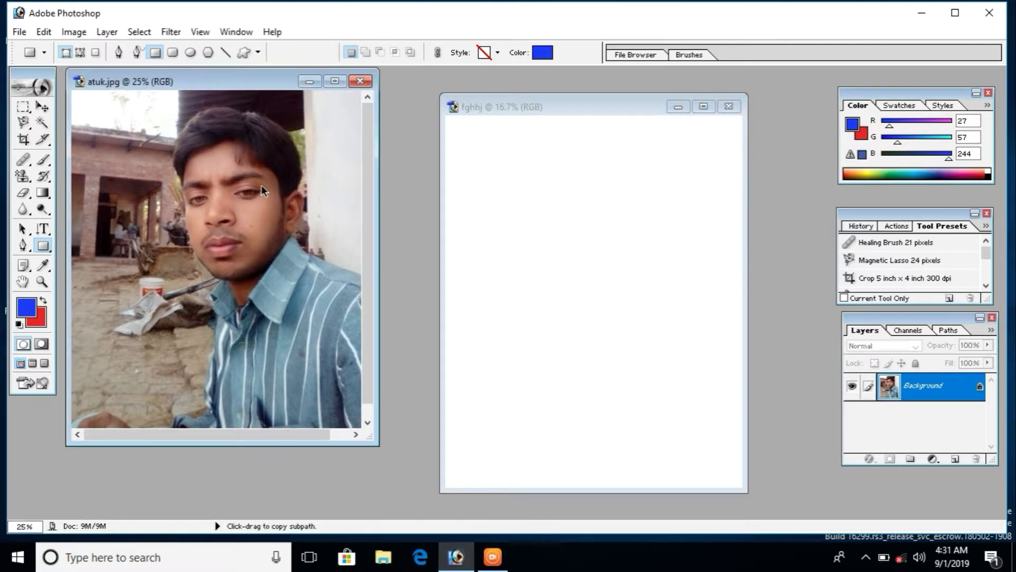
# Bring atuk.jpg back to the front and pick the Rectangular Marquee tool.
pyautogui.click(500, 214)
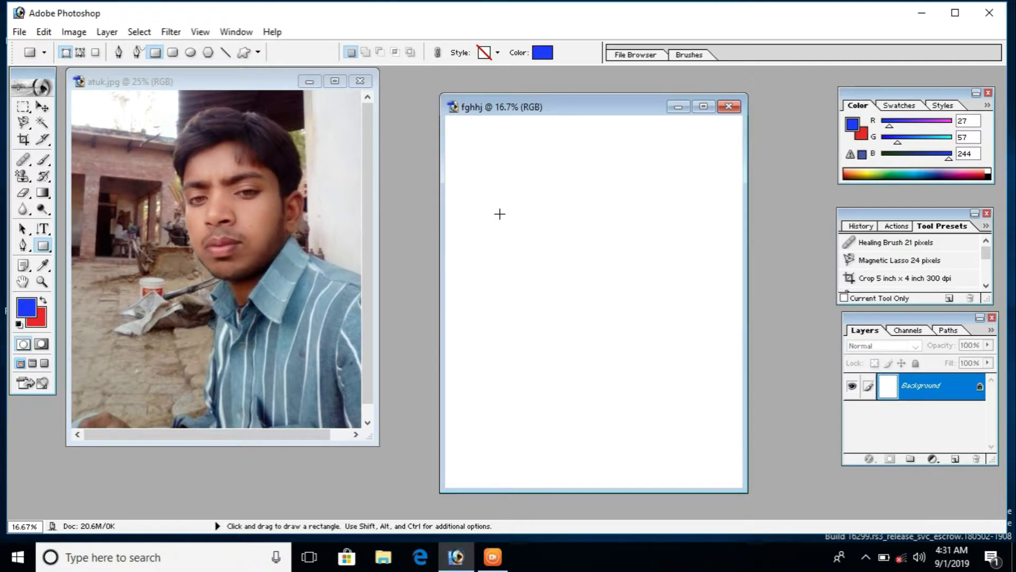
pyautogui.click(247, 194)
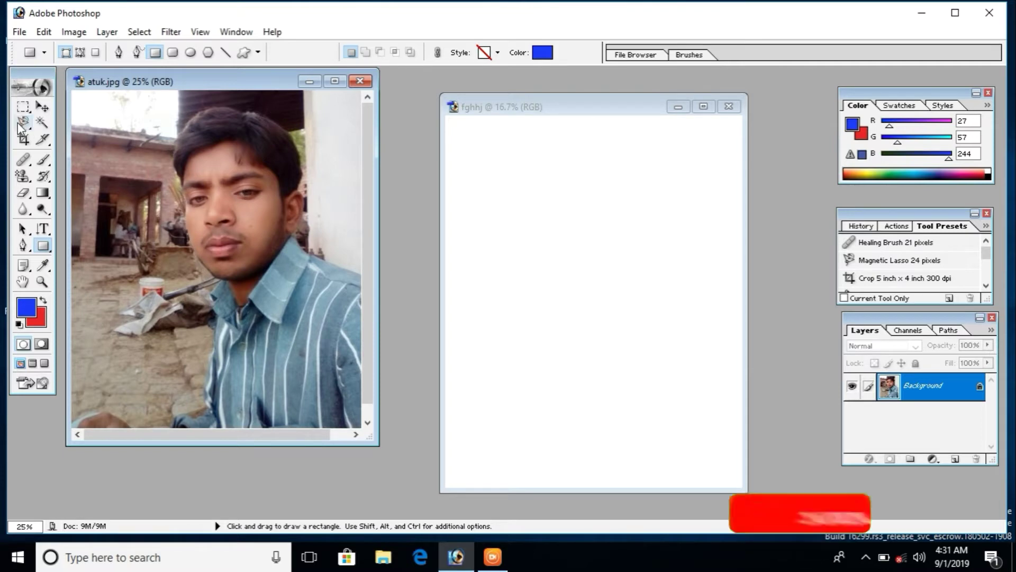
pyautogui.click(24, 108)
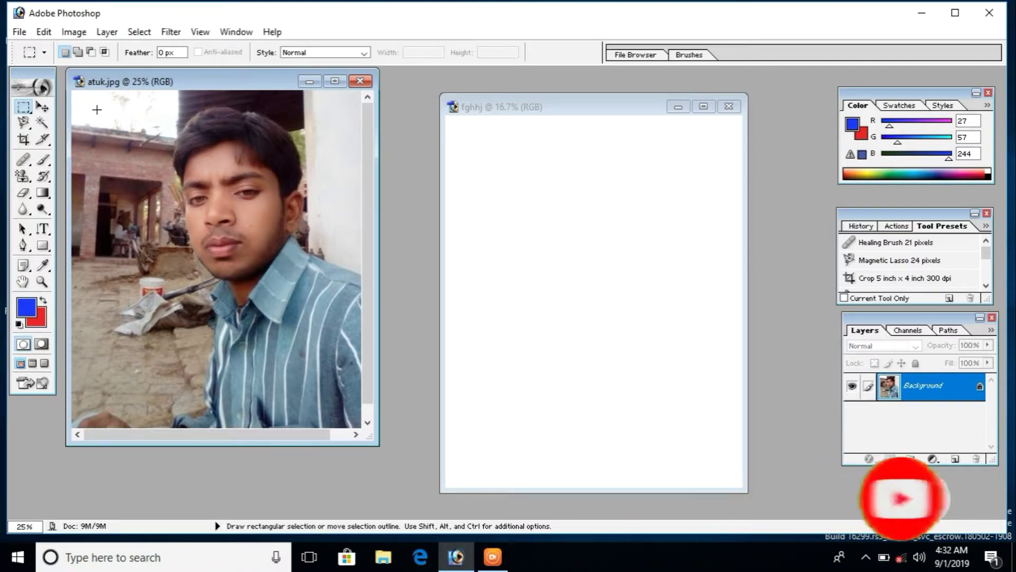
# Drag a rectangular selection from the photo's upper left down to near its bottom.
pyautogui.moveTo(95, 109)
pyautogui.mouseDown()
pyautogui.moveTo(301, 199)
pyautogui.moveTo(354, 394)
pyautogui.mouseUp()
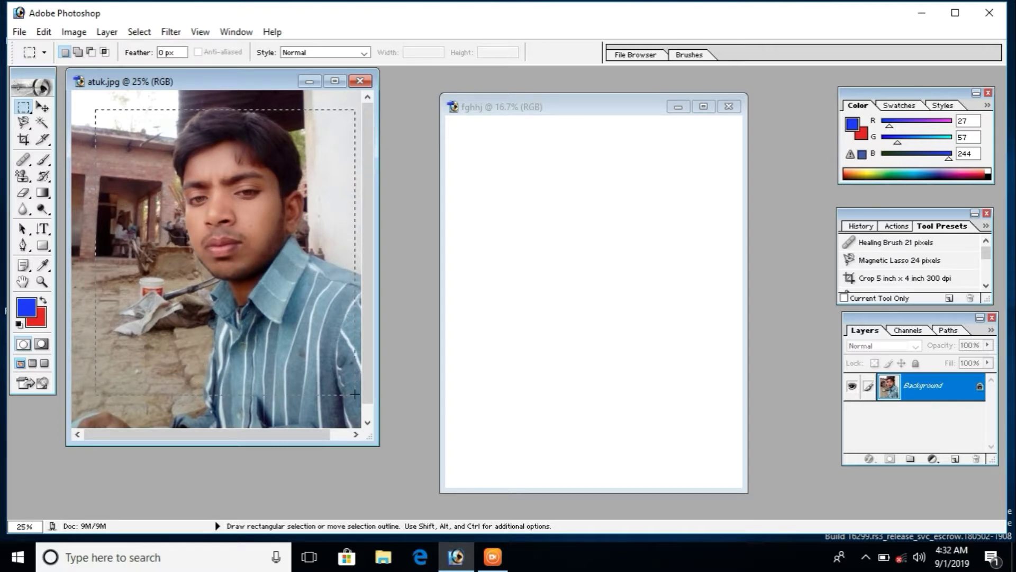
pyautogui.moveTo(354, 393); pyautogui.dragTo(351, 423)
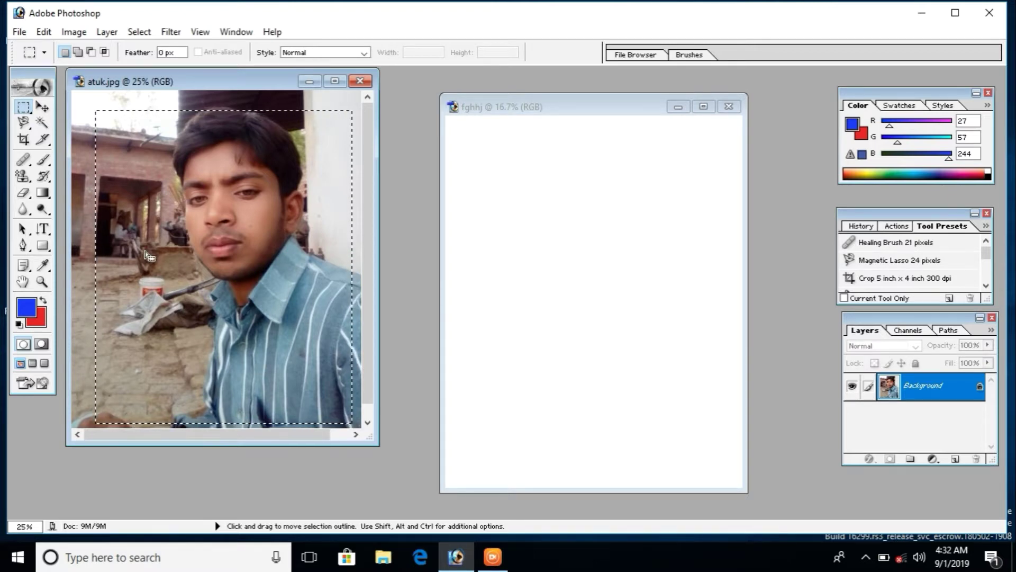
# Drag the selection into fghhj as Layer 1, nudging it toward the upper left.
pyautogui.click(44, 108)
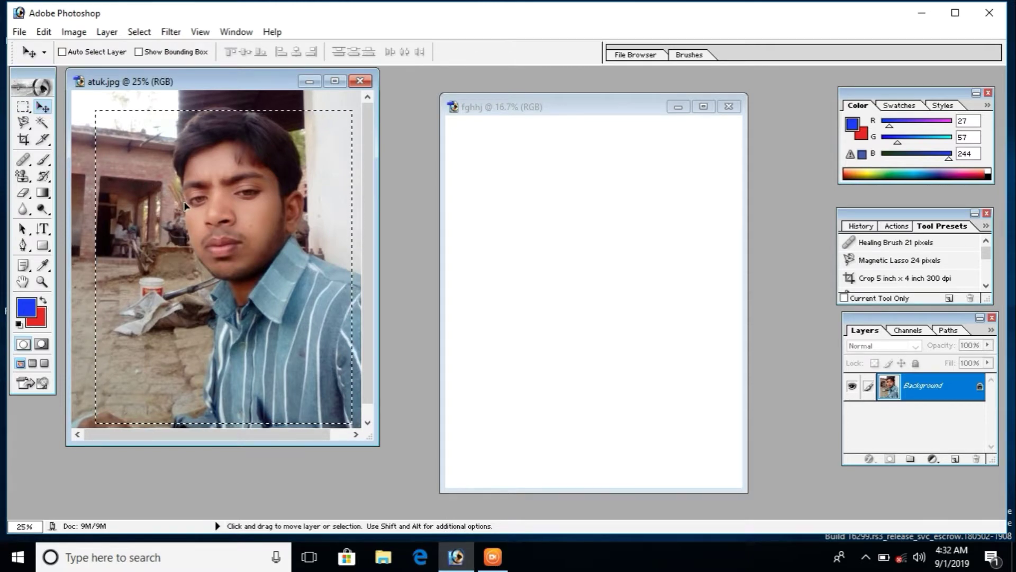
pyautogui.moveTo(184, 204); pyautogui.dragTo(505, 203)
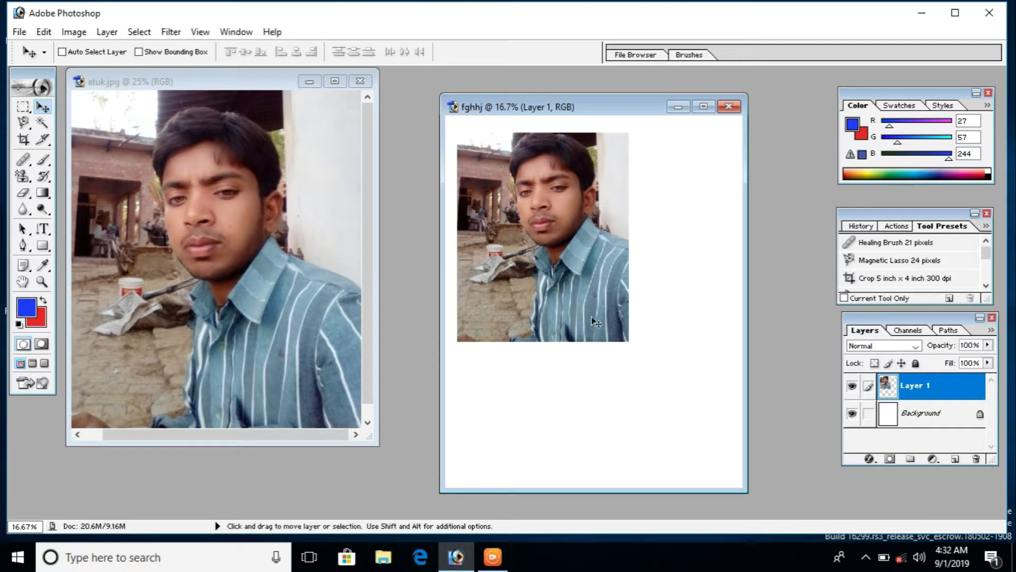
pyautogui.moveTo(593, 320)
pyautogui.mouseDown()
pyautogui.moveTo(578, 301)
pyautogui.moveTo(598, 319)
pyautogui.mouseUp()
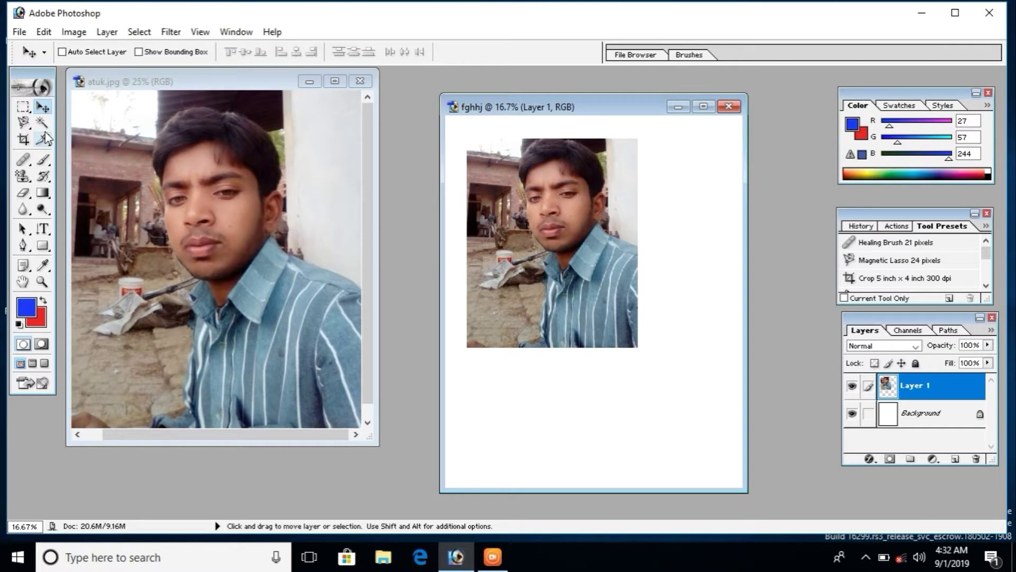
# Lower the foreground colour's red value, reselect Layer 1, and take a full-screen snapshot.
pyautogui.click(23, 107)
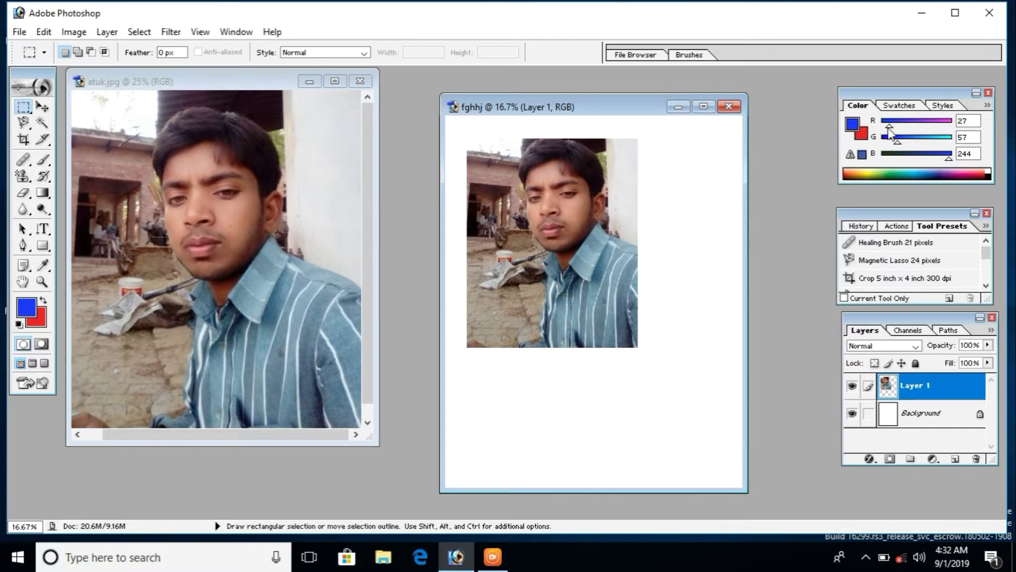
pyautogui.moveTo(889, 129)
pyautogui.mouseDown()
pyautogui.moveTo(943, 123)
pyautogui.moveTo(882, 125)
pyautogui.moveTo(936, 143)
pyautogui.moveTo(826, 160)
pyautogui.moveTo(908, 160)
pyautogui.mouseUp()
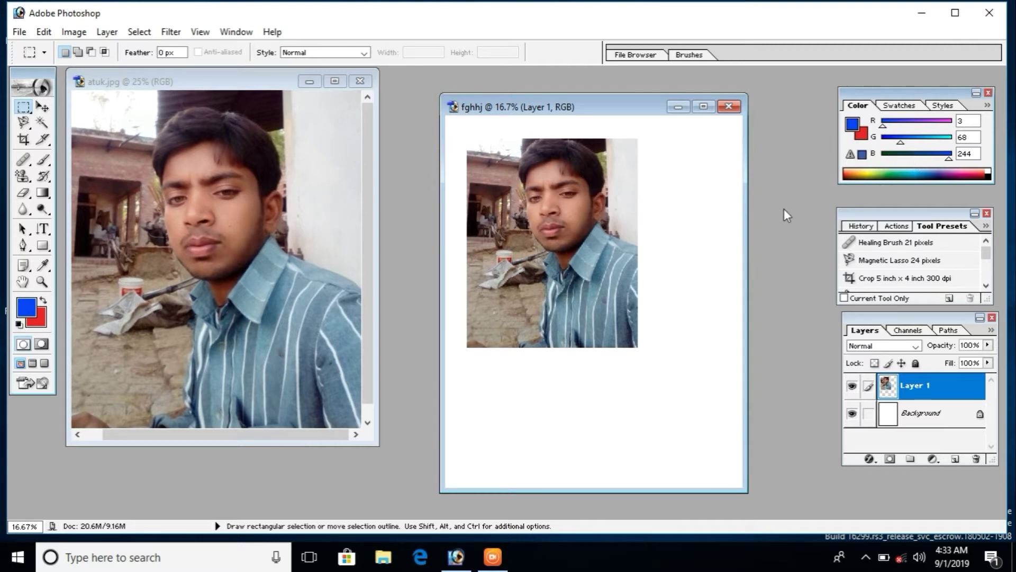
pyautogui.click(894, 421)
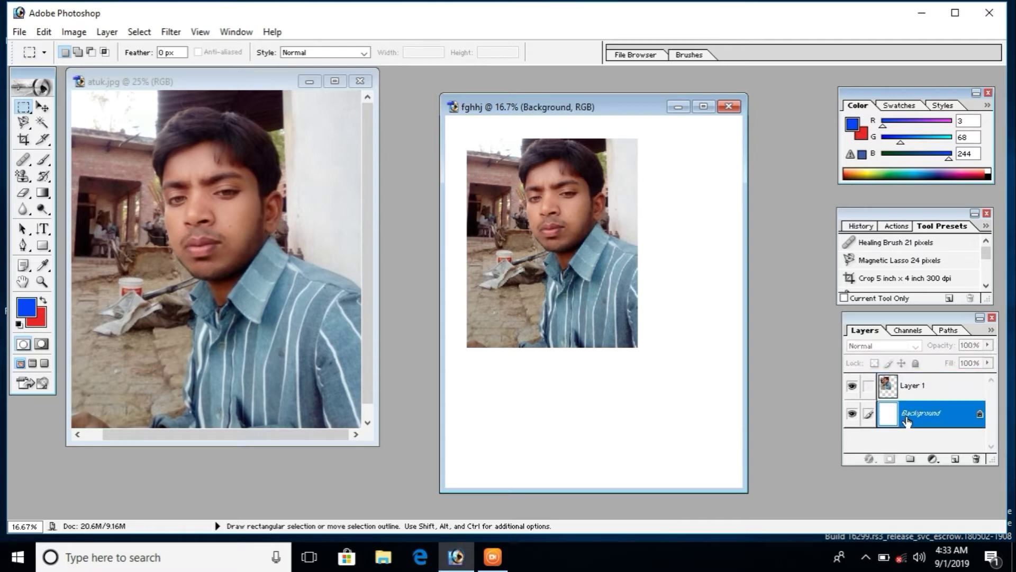
pyautogui.click(892, 391)
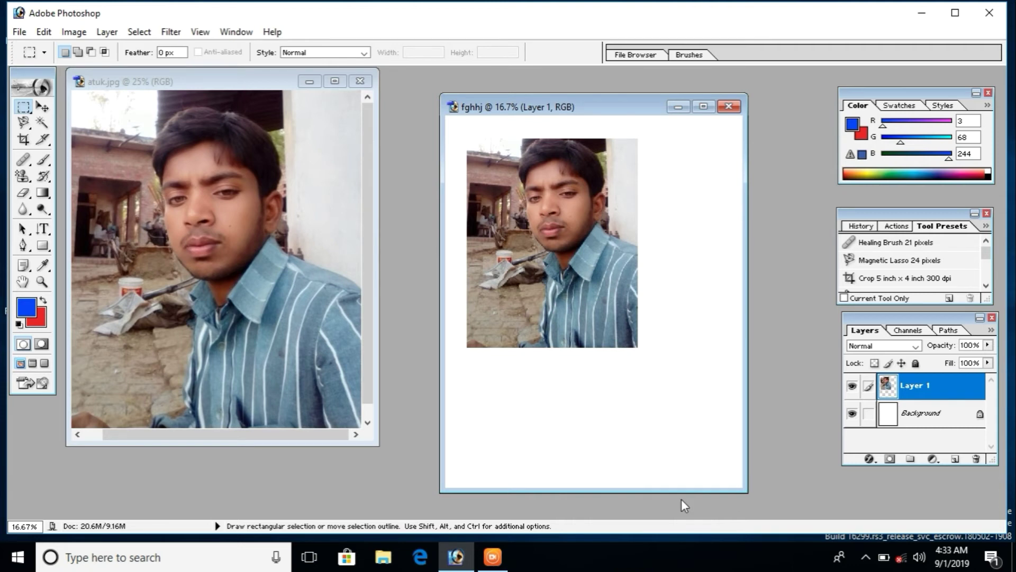
pyautogui.press('Print')
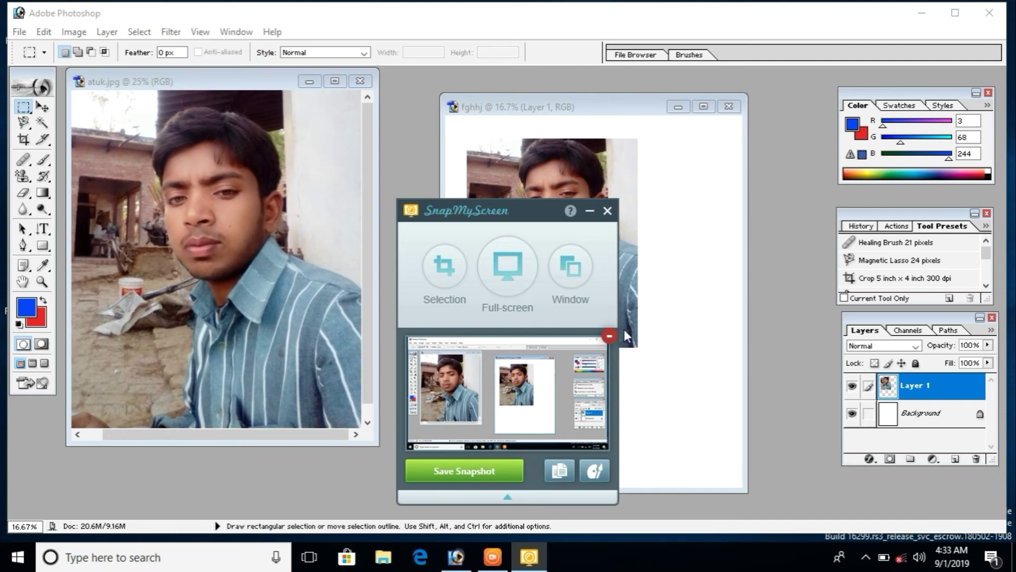
# Close the SnapMyScreen snapshot window.
pyautogui.click(607, 211)
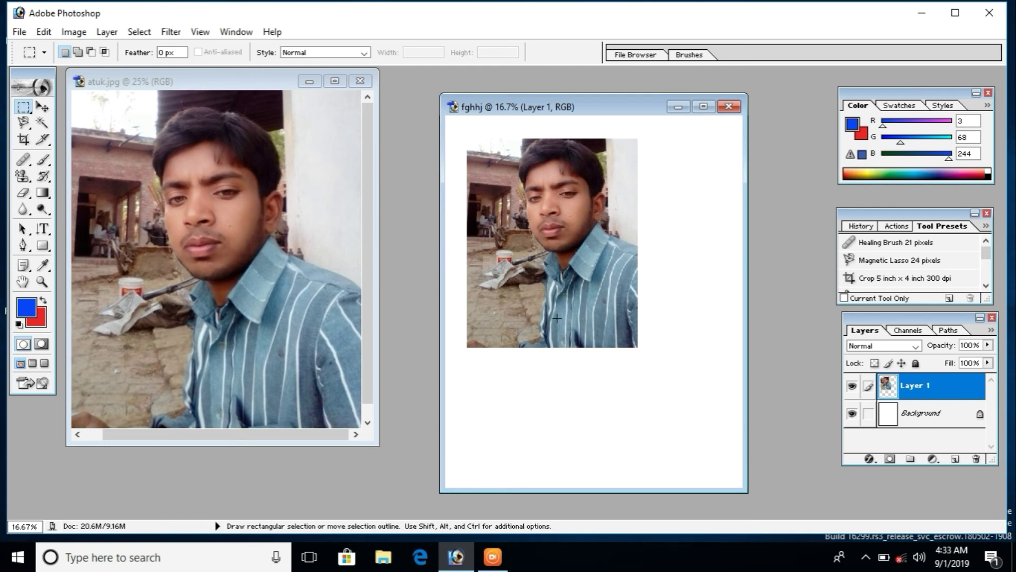
pyautogui.moveTo(493, 557)
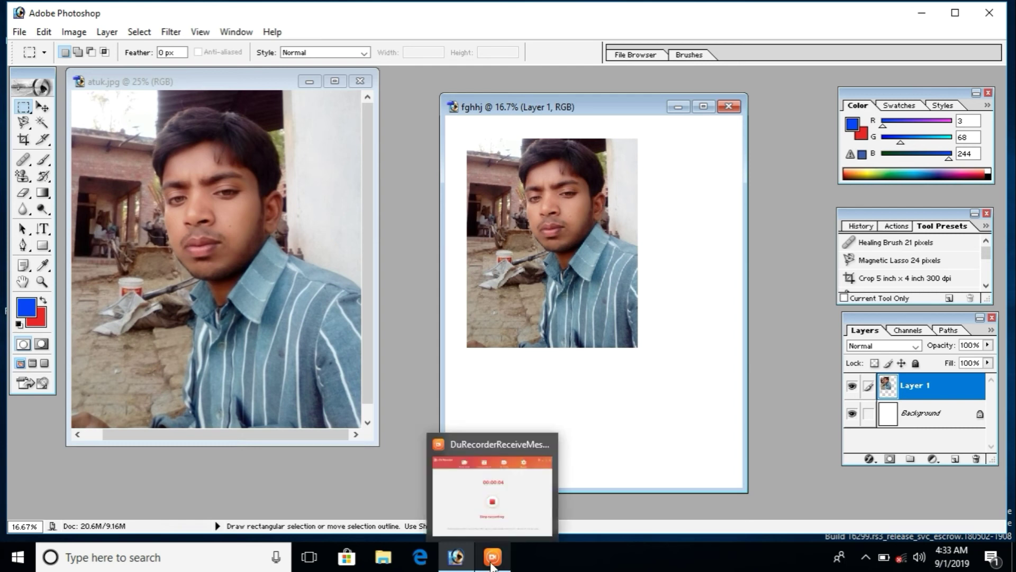
# Bring the DU Recorder window back in front of Photoshop.
pyautogui.click(491, 566)
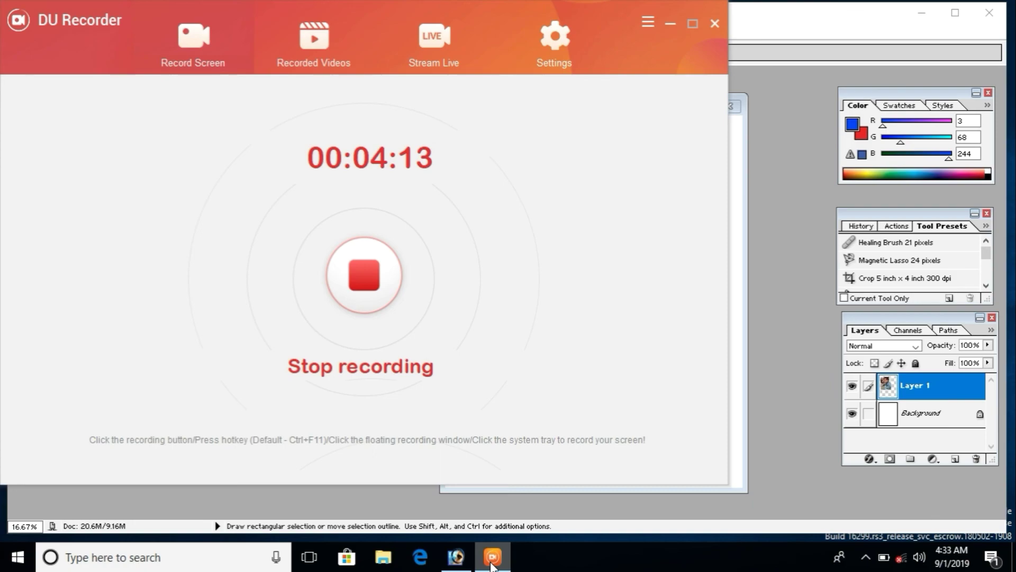